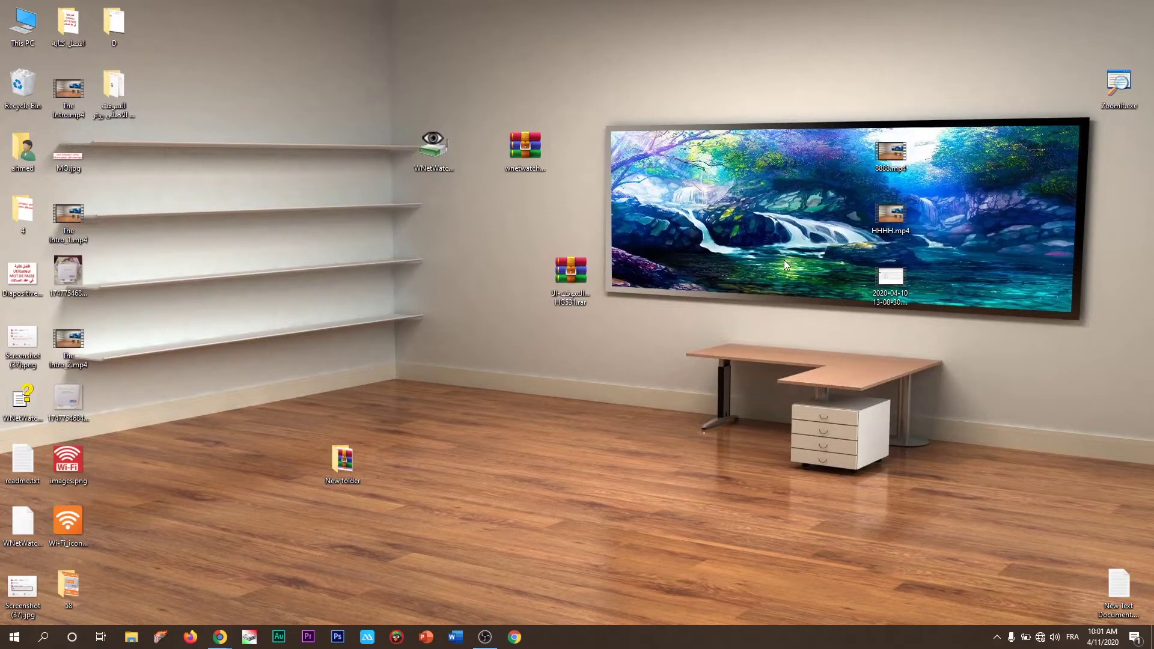
Open the HG531 FRAMEWARE folder inside New folder on the desktop and read the address in upload.txt.
double_click(351, 465)
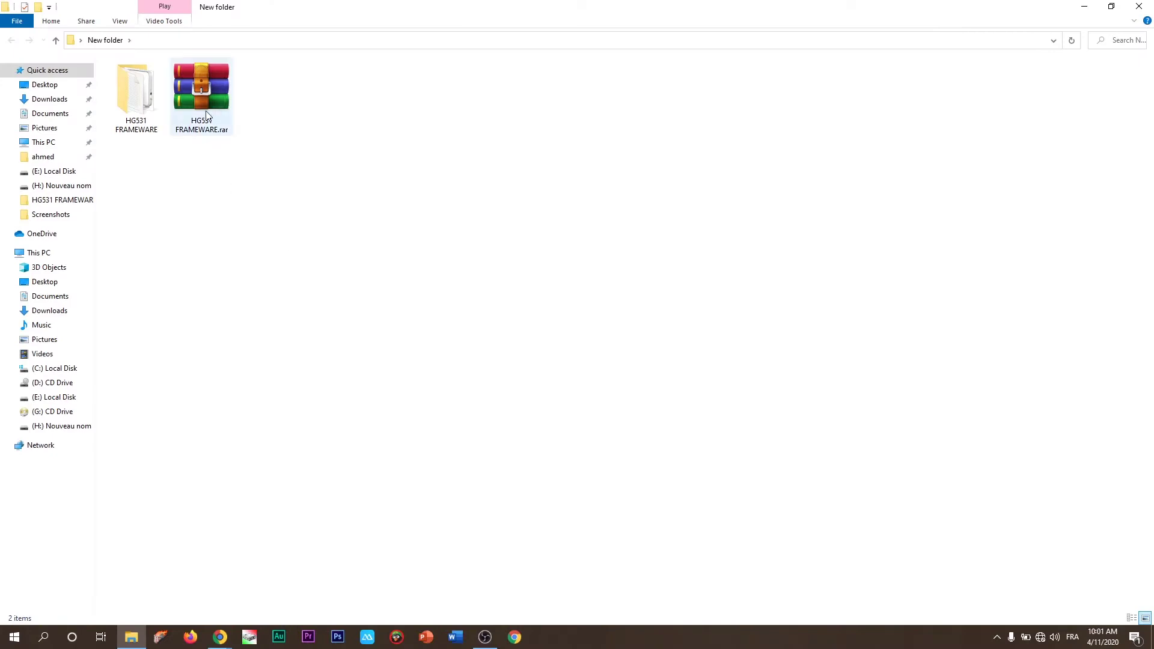
right_click(204, 89)
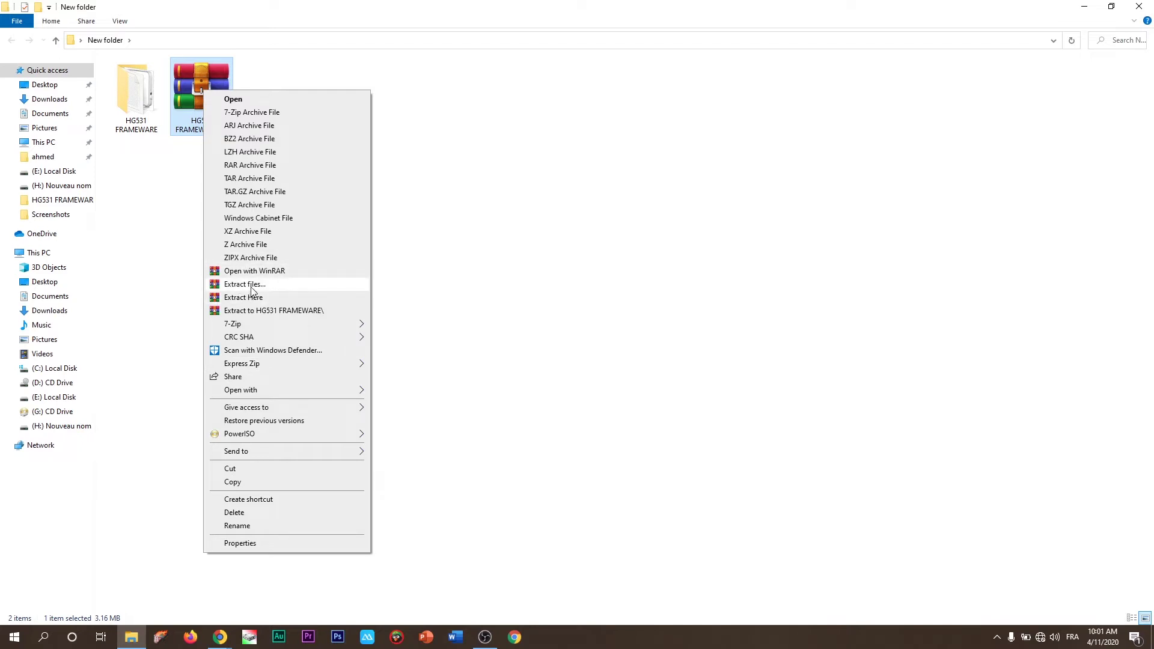
left_click(492, 289)
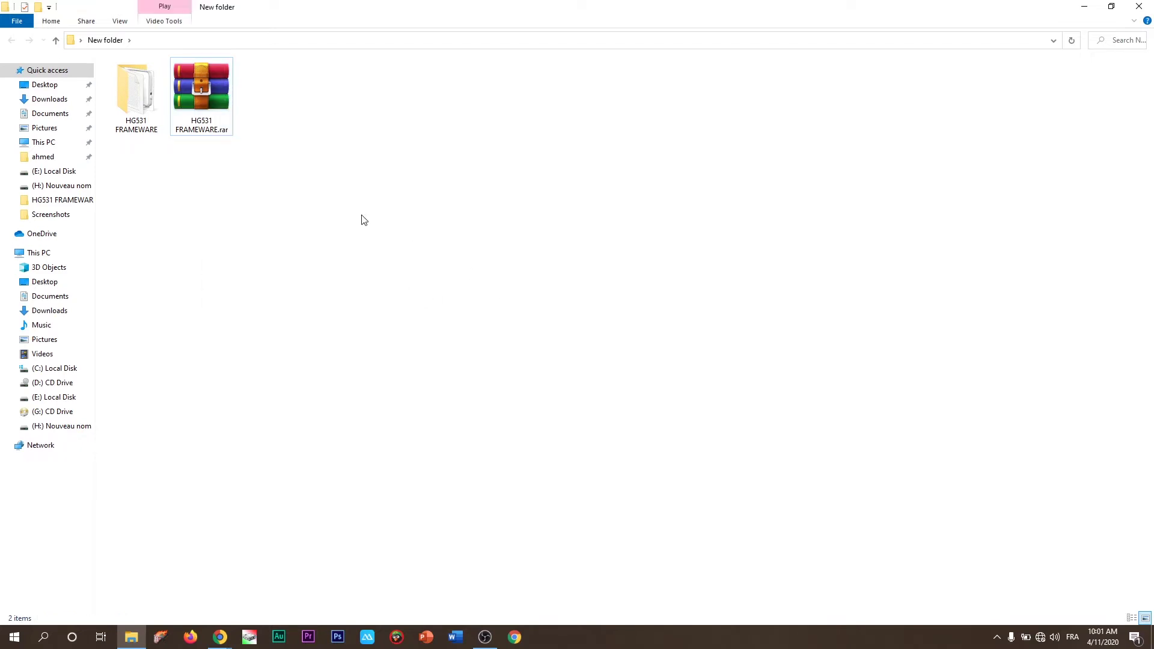
double_click(138, 96)
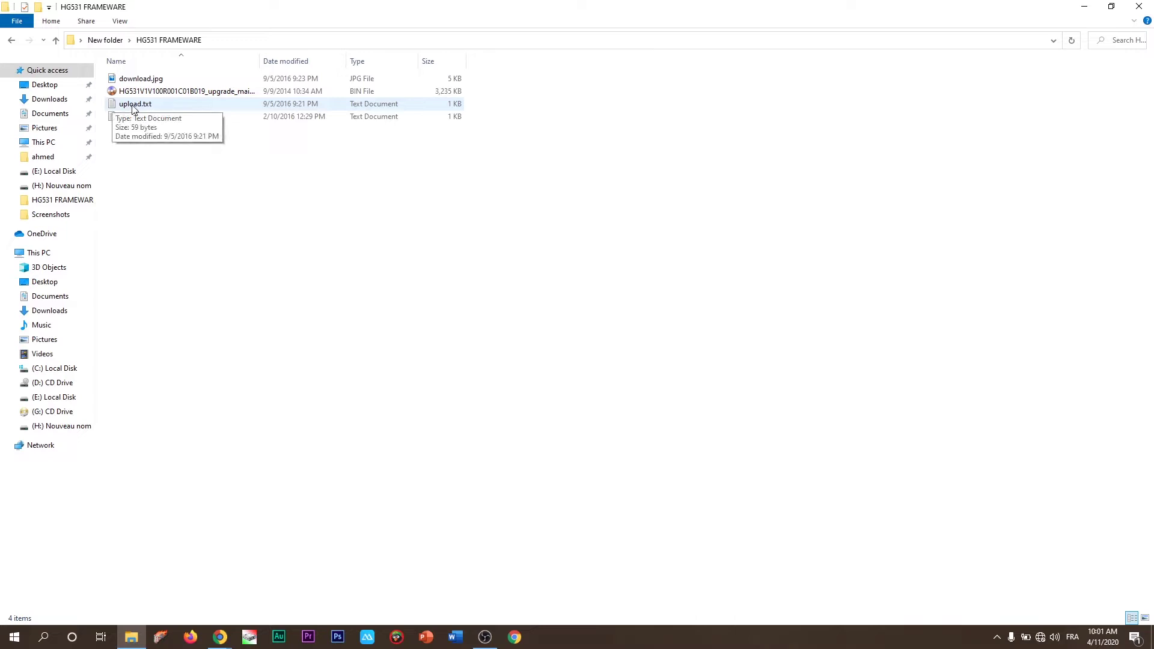
double_click(132, 105)
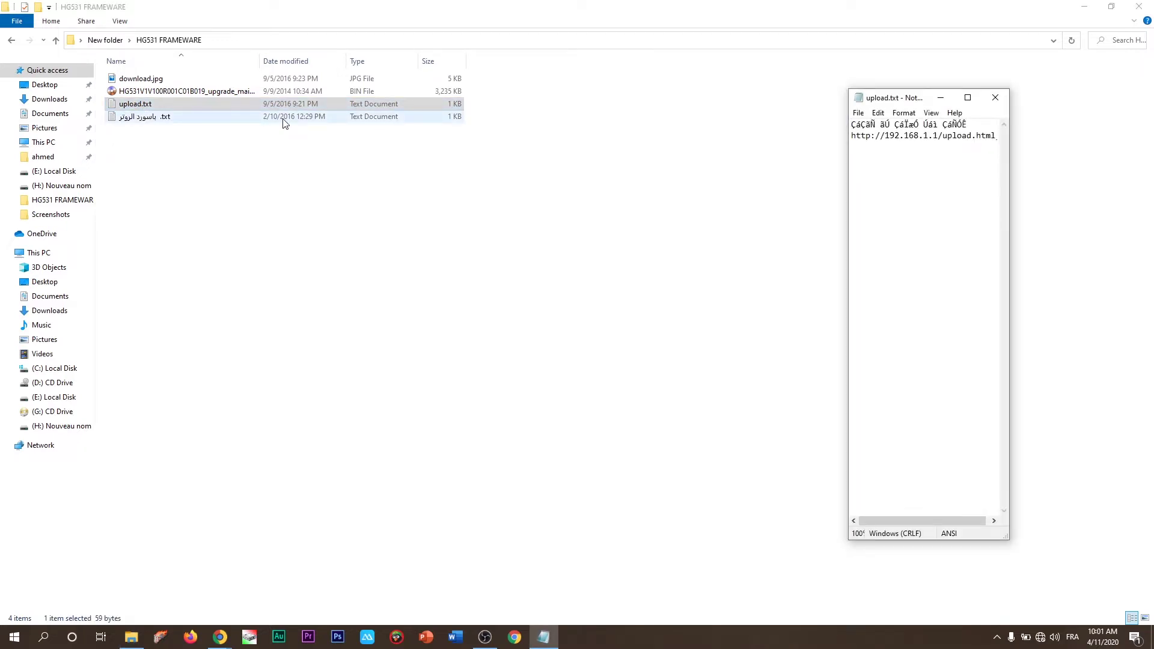
left_click(1005, 98)
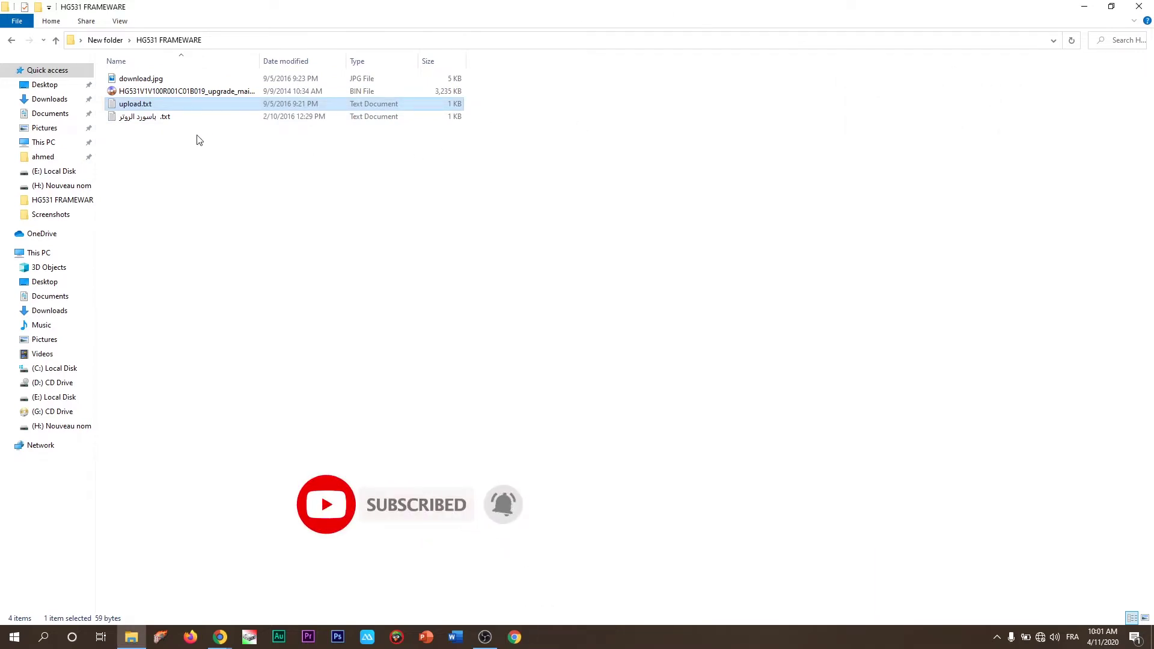
View the router login details in the folder's password text file, then close it and minimize the folder window.
double_click(163, 118)
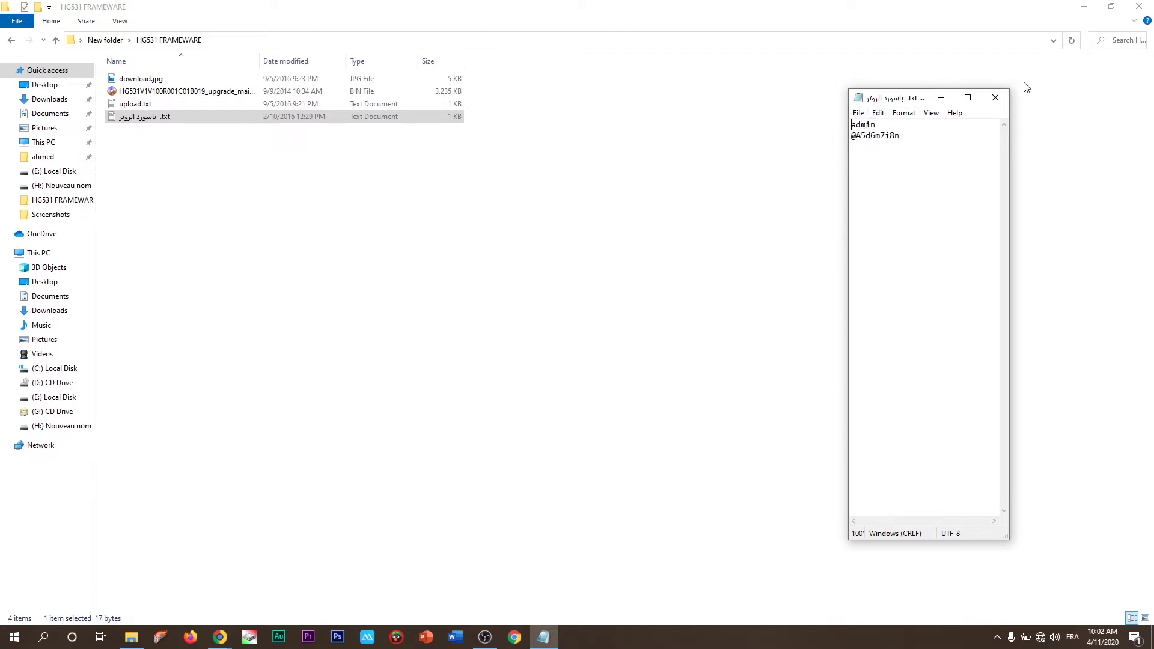
left_click(995, 98)
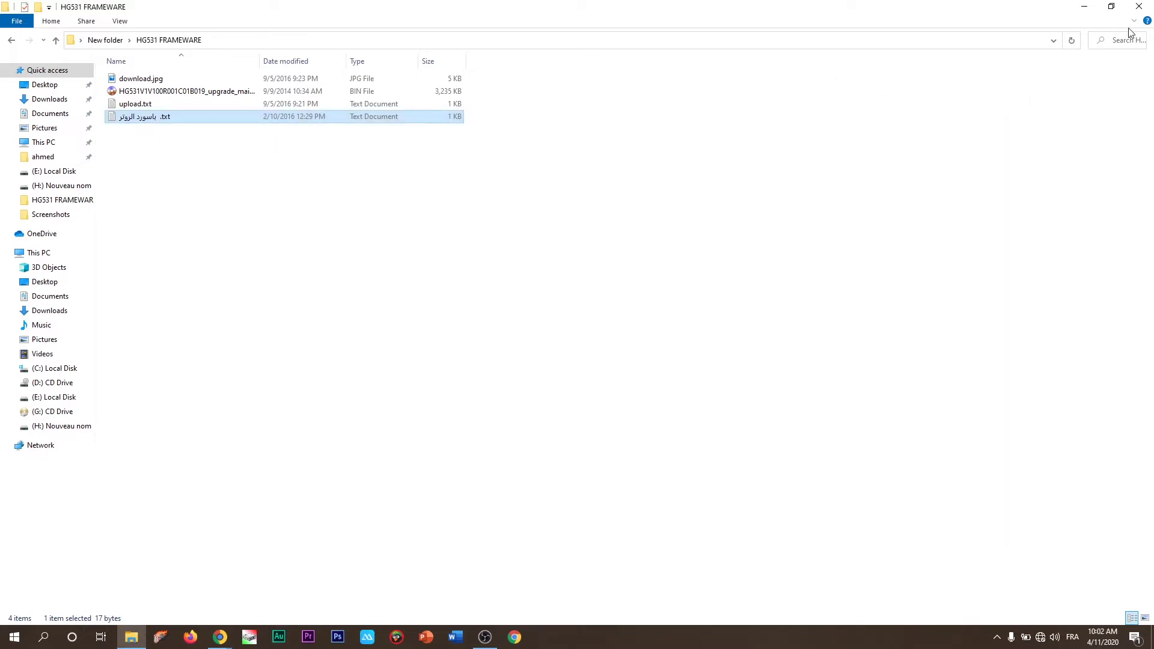
left_click(1084, 6)
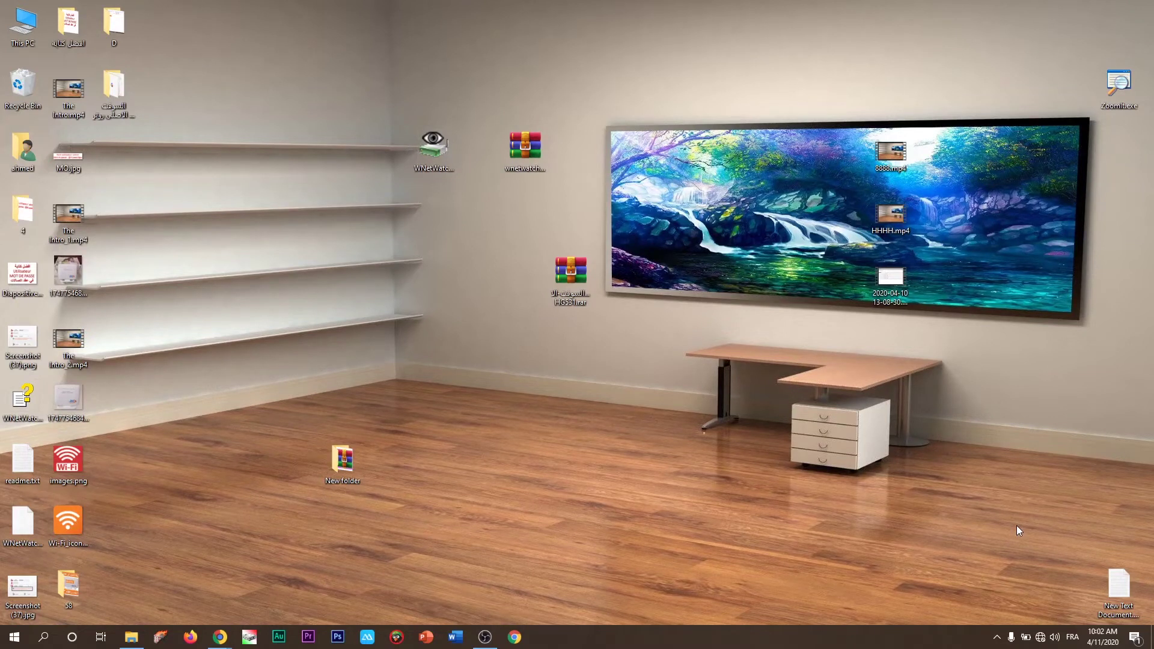
Open the Network and Sharing Center from the Ethernet page of the Network & Internet settings.
left_click(1041, 638)
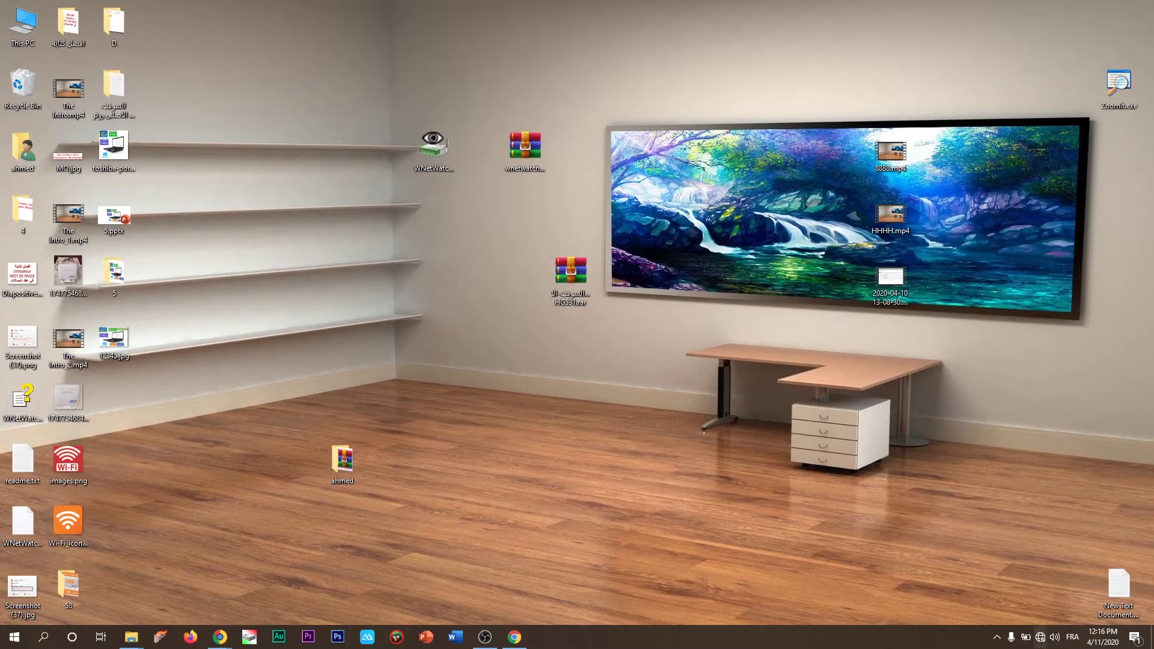
right_click(1042, 639)
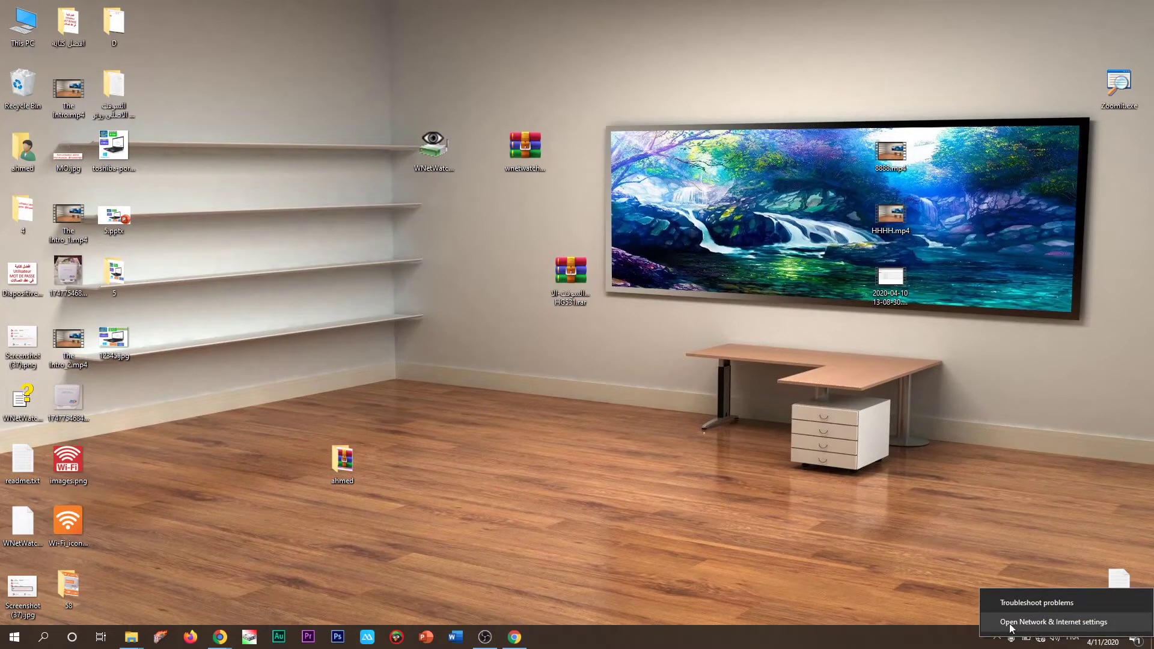
left_click(1052, 622)
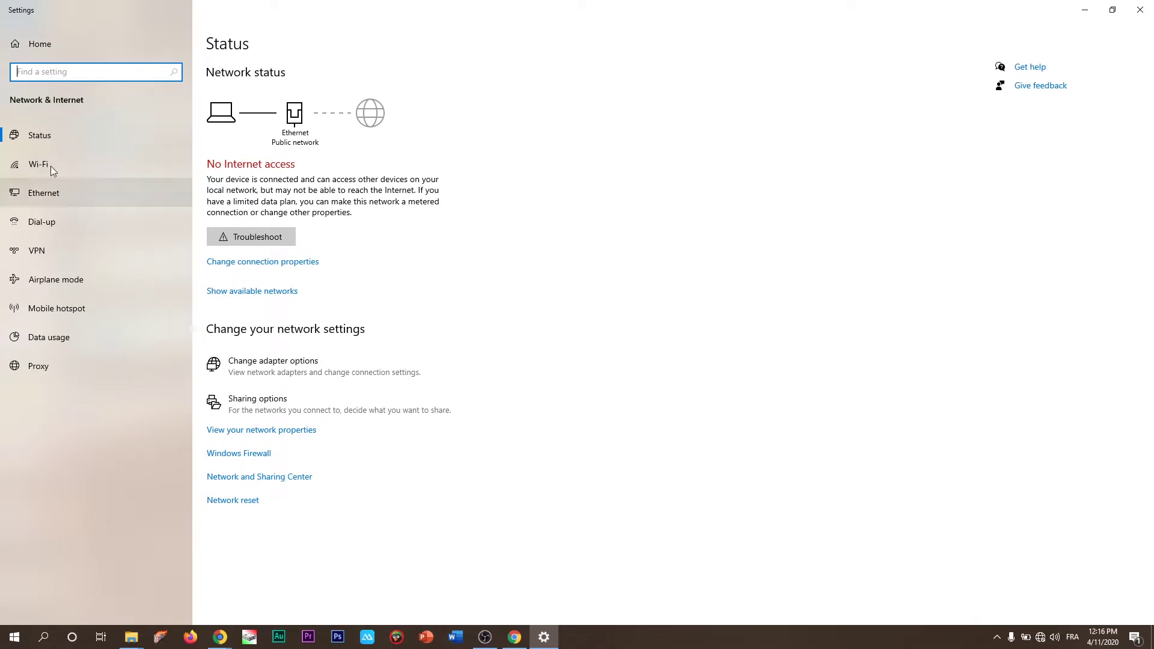
left_click(50, 195)
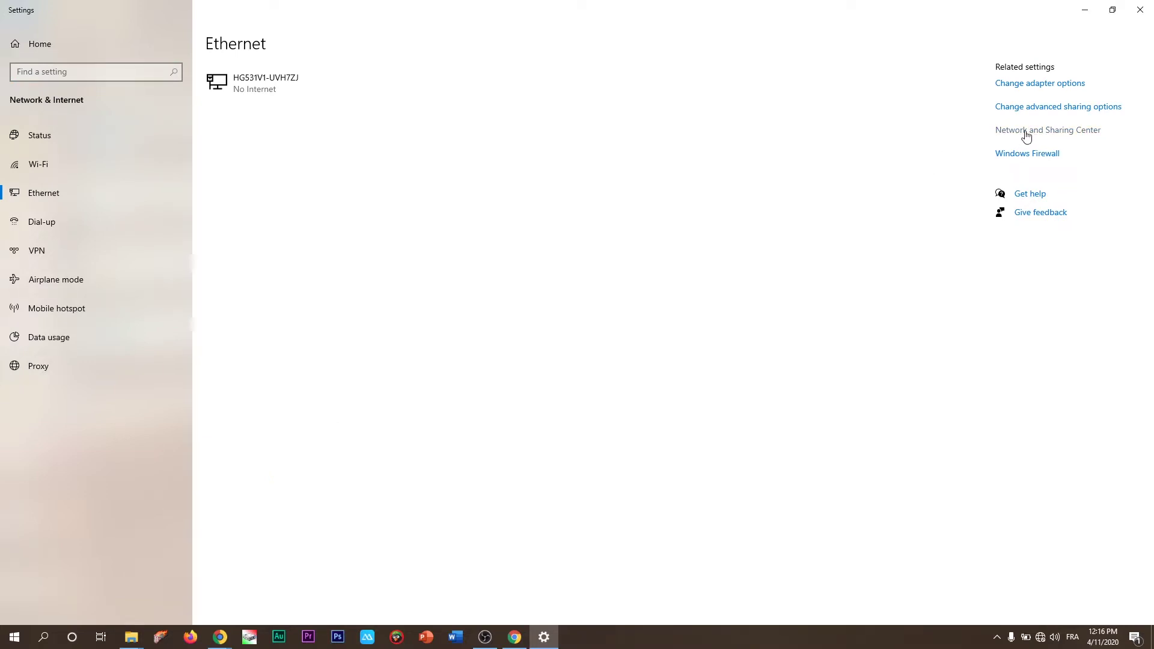
left_click(1026, 135)
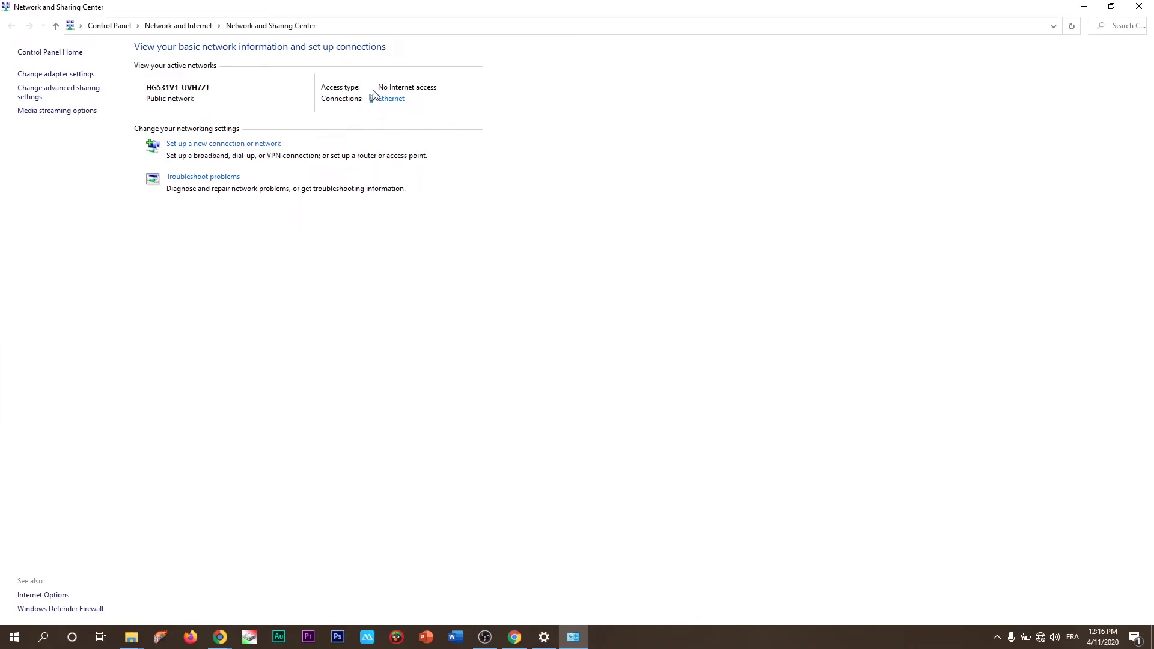
right_click(1038, 642)
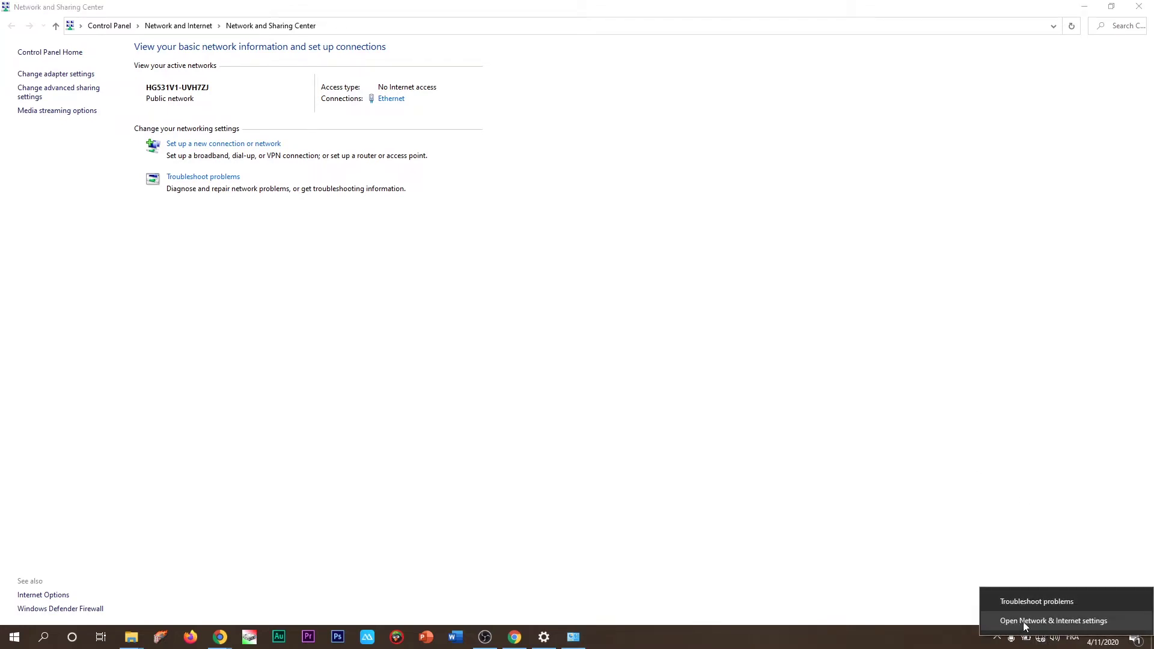
left_click(832, 495)
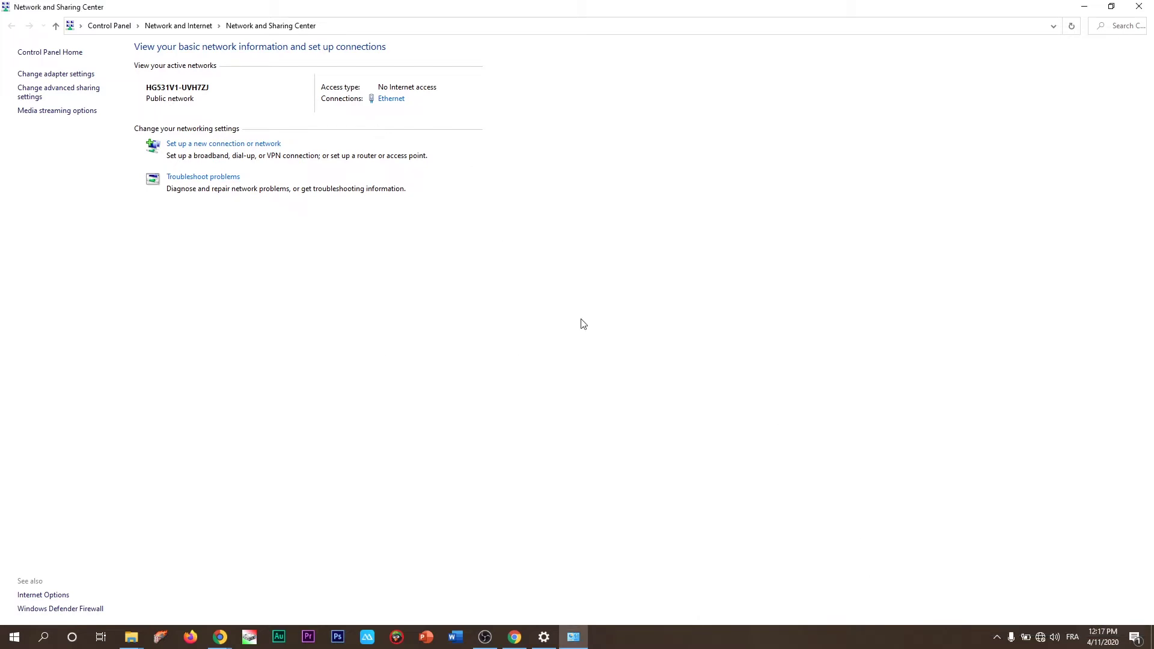
Open the Internet Protocol version 4 (TCP/IPv4) properties of the Ethernet connection.
left_click(391, 100)
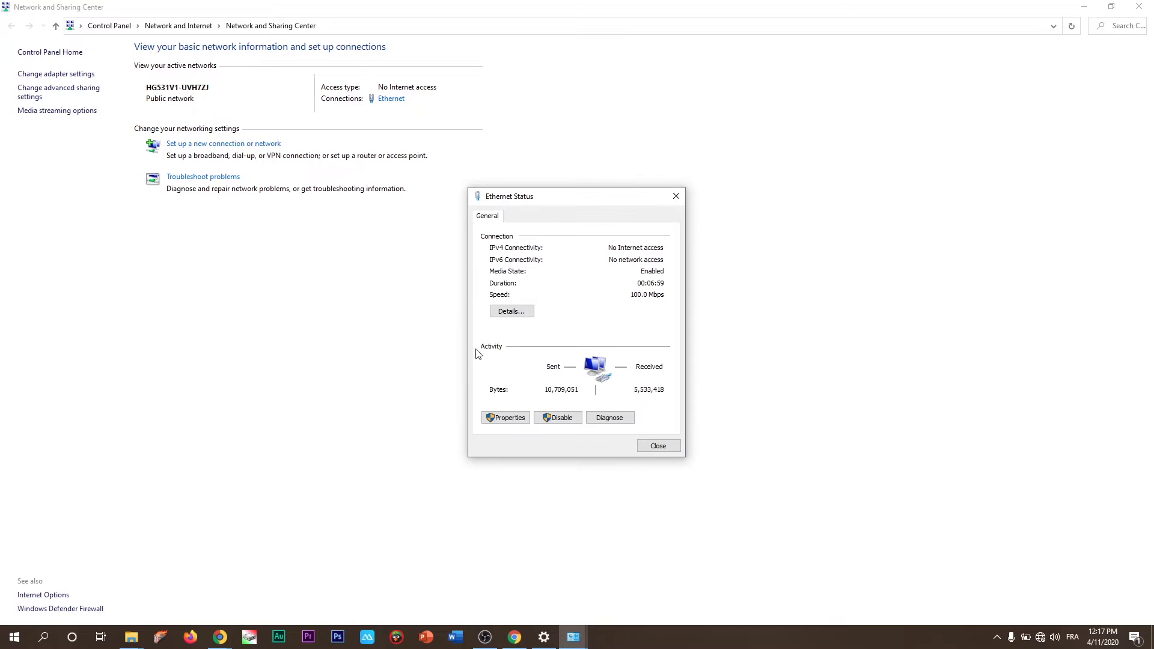
left_click(509, 419)
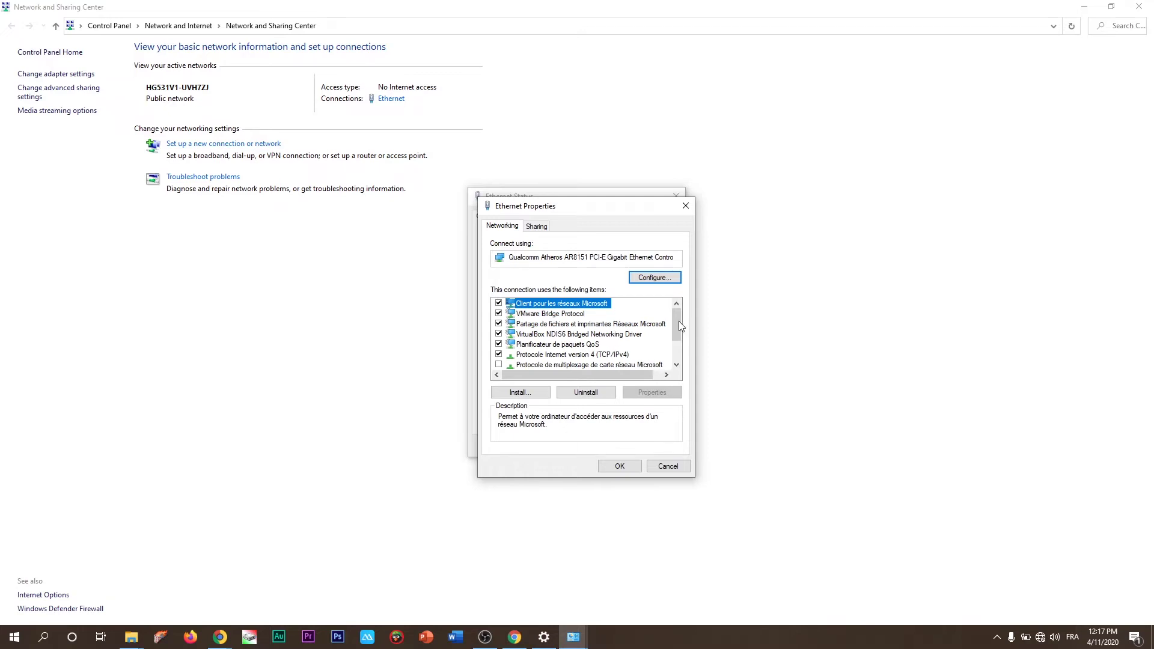
left_click_drag(677, 323, 677, 332)
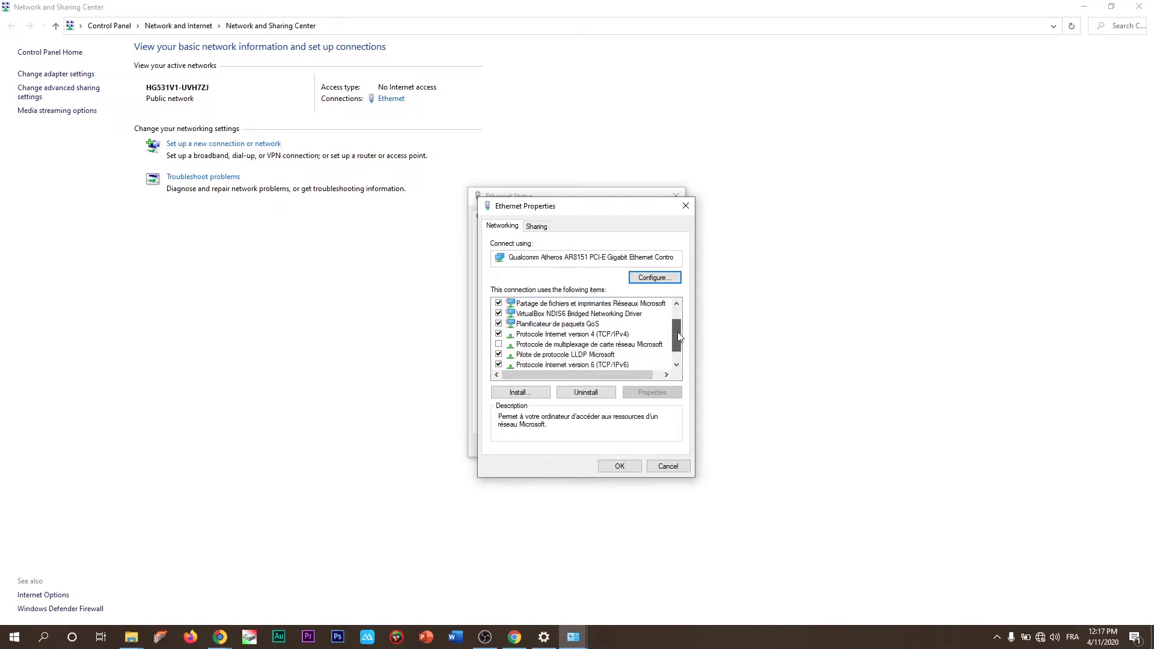
double_click(597, 336)
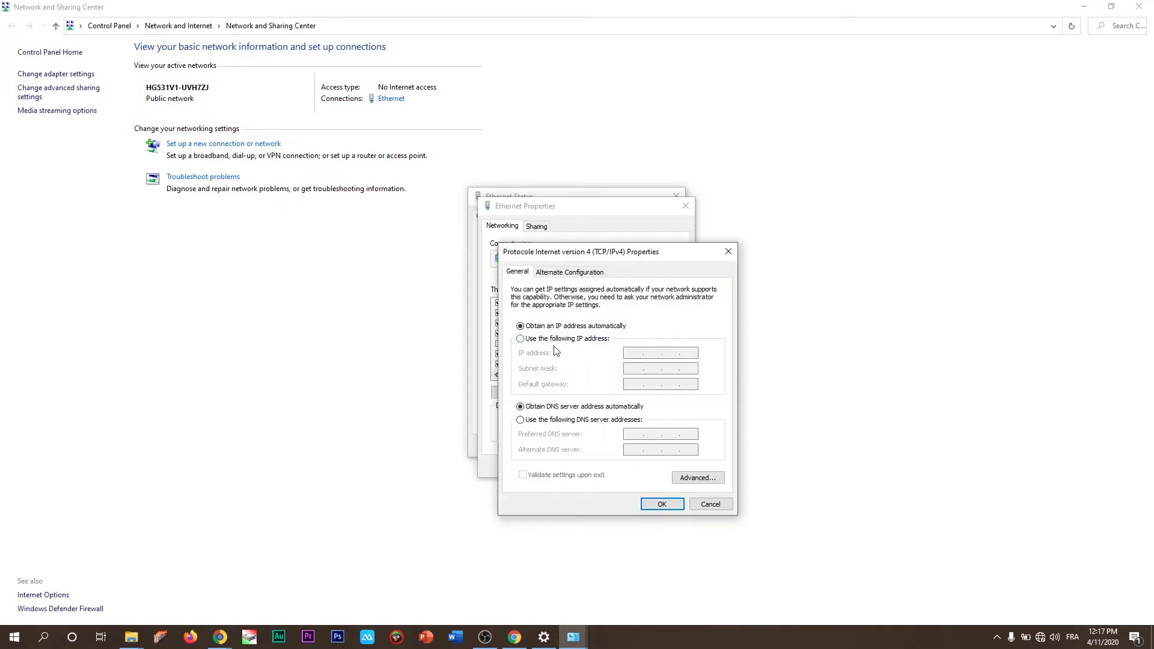
Assign the static IP address 192.168.1.55 with subnet mask 255.255.255.0, apply it and close the Ethernet dialogs.
left_click(521, 340)
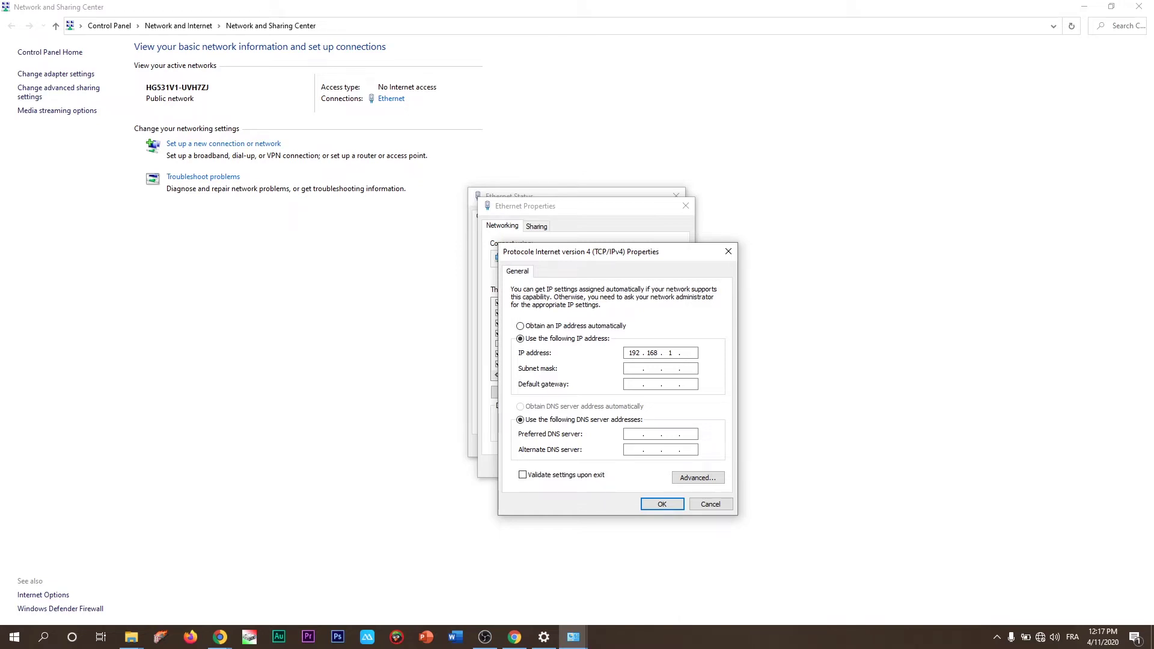
left_click(633, 368)
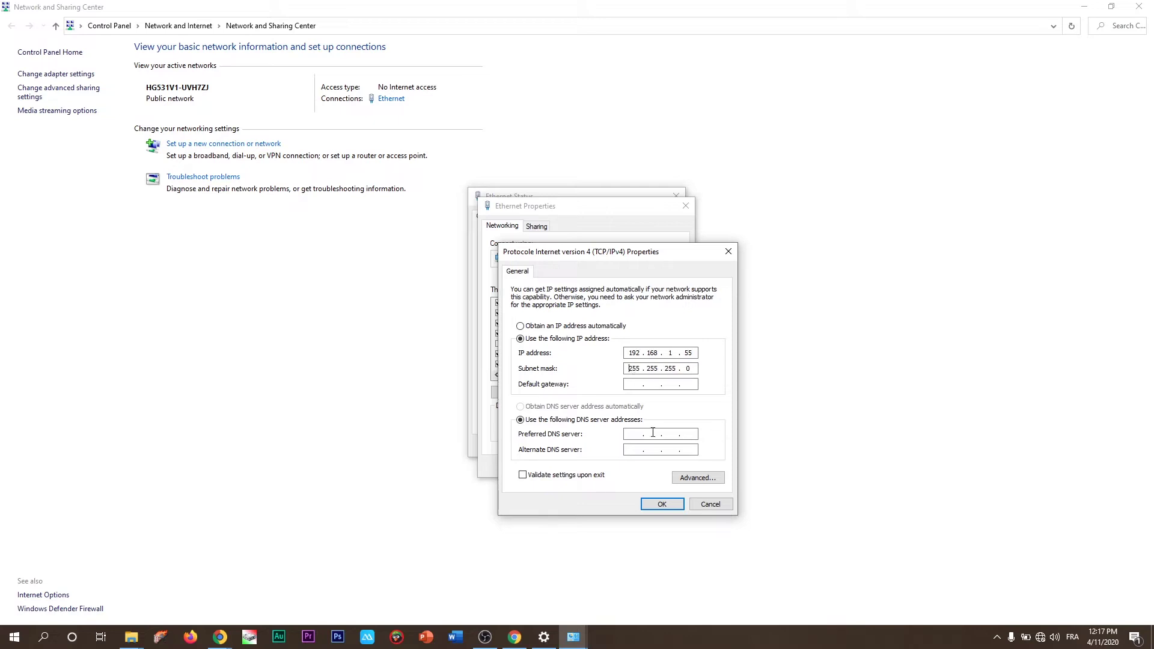
left_click(662, 504)
left_click(621, 467)
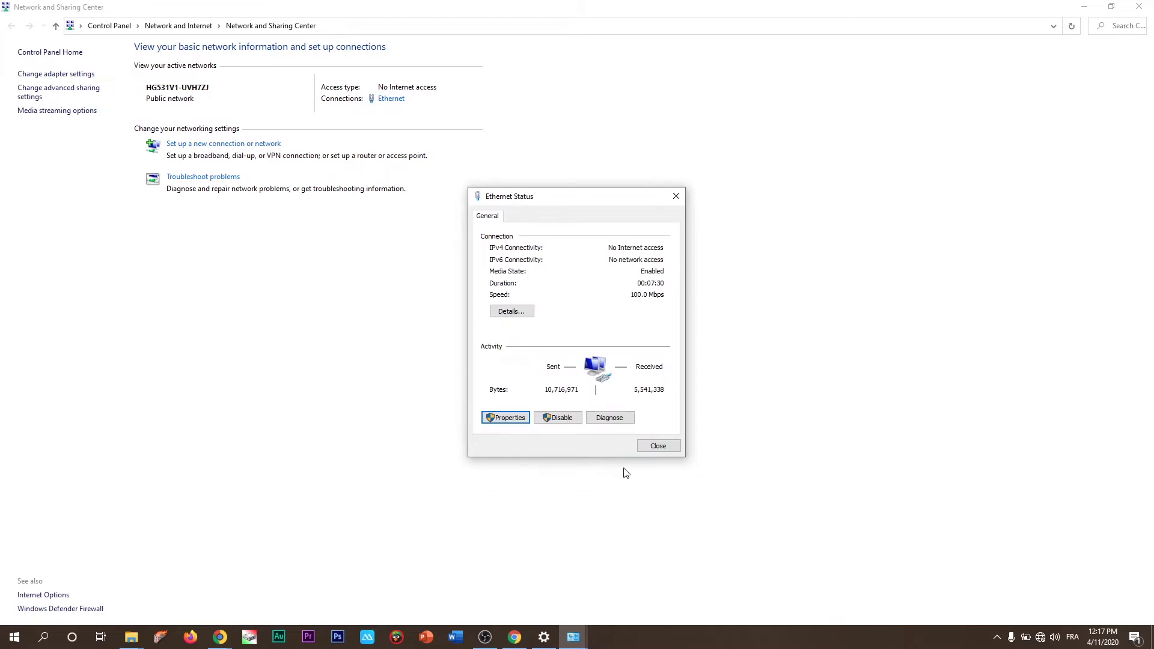
left_click(656, 447)
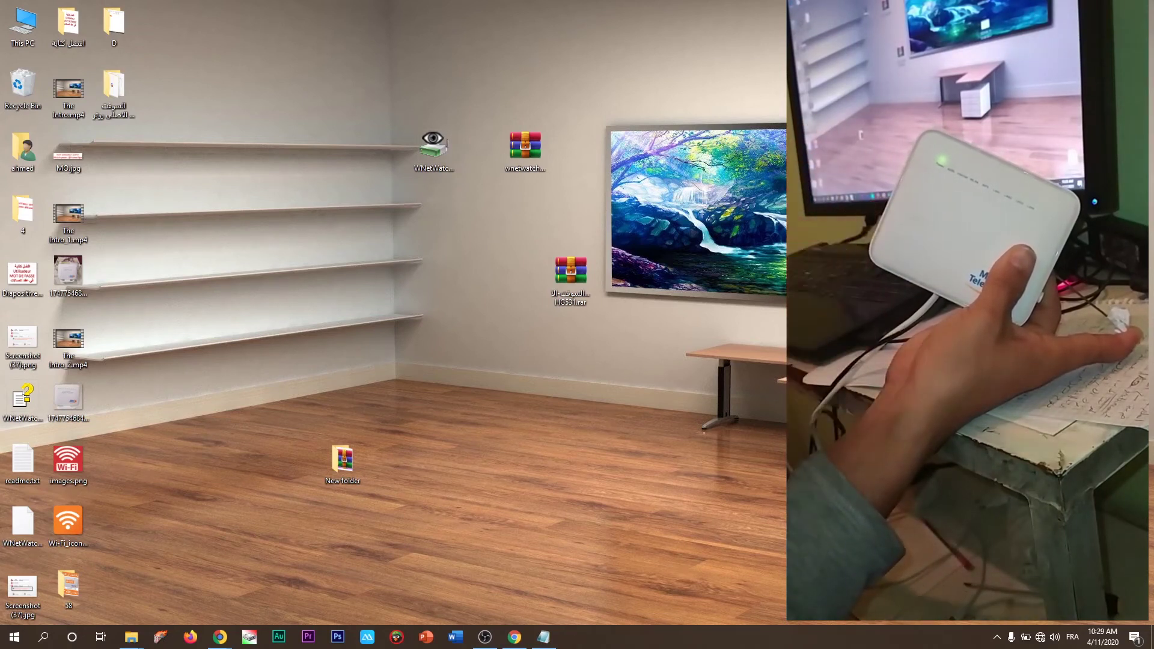
Copy the address from upload.txt and load 192.168.1.1/upload.html in Chrome.
left_click(541, 641)
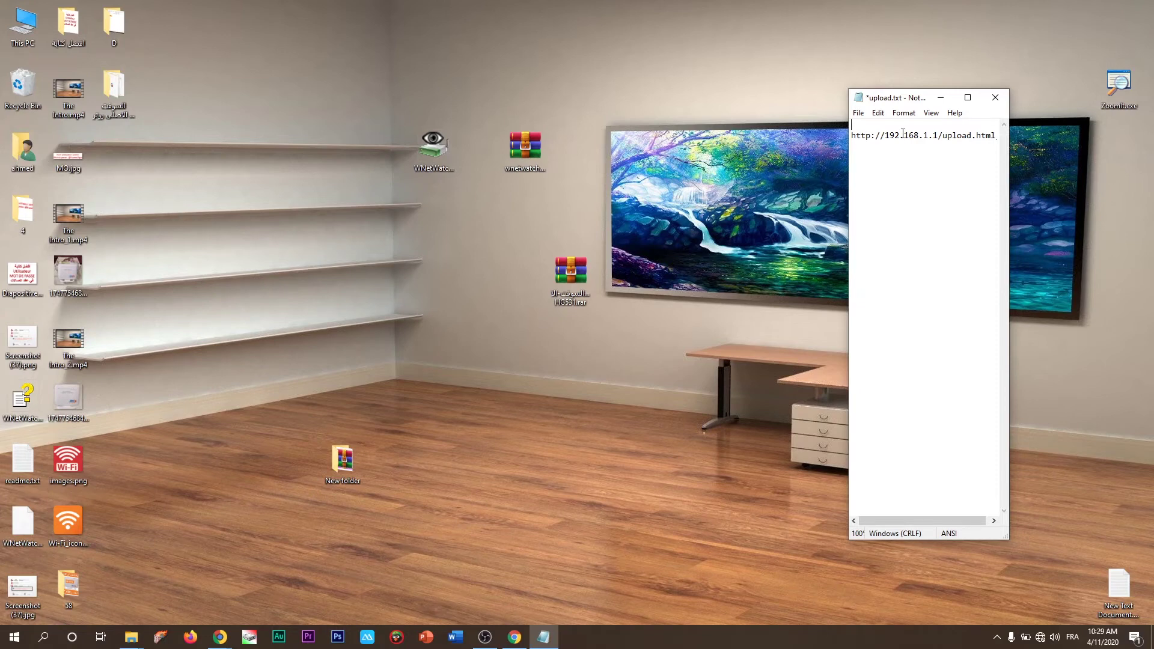
left_click(514, 637)
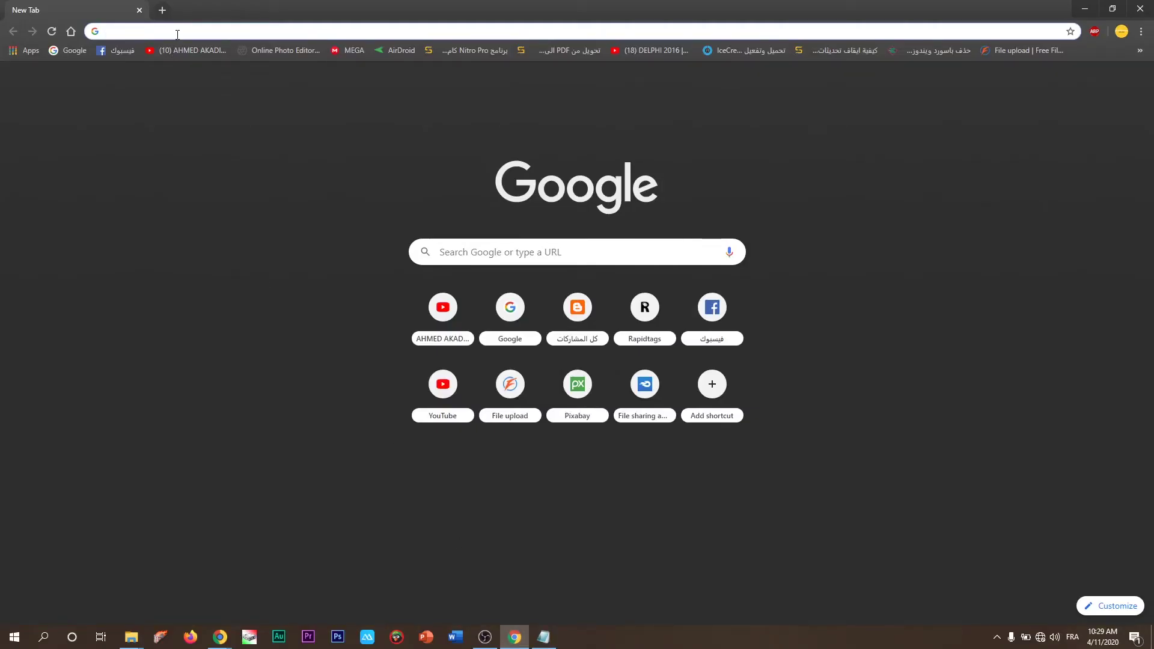
right_click(180, 29)
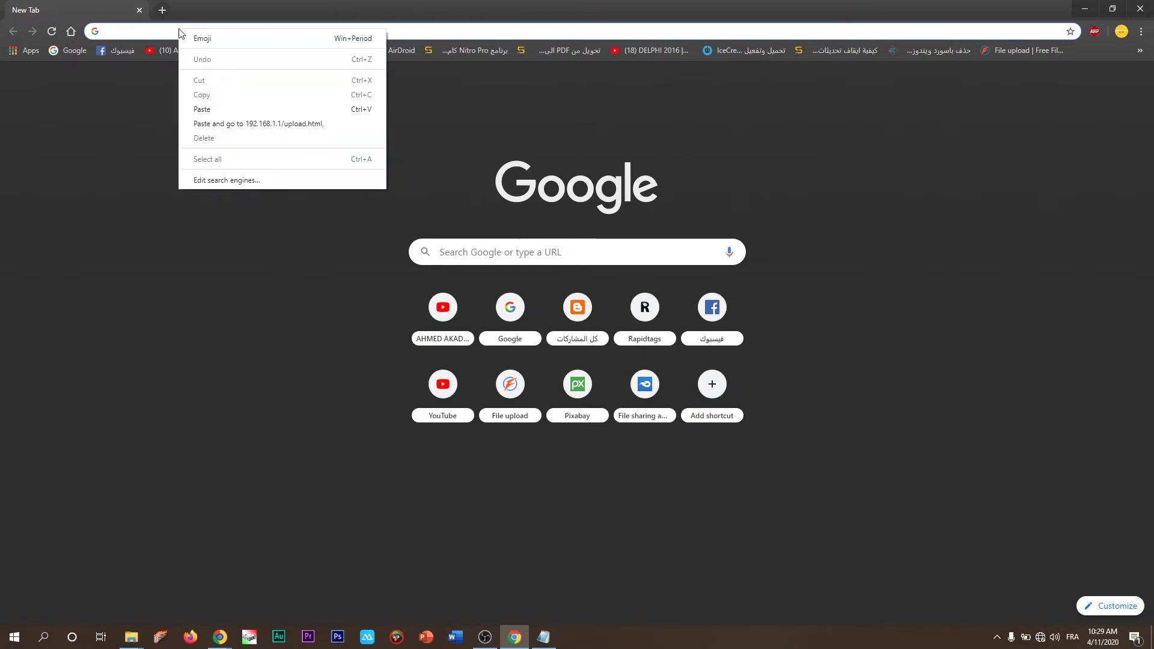
left_click(211, 120)
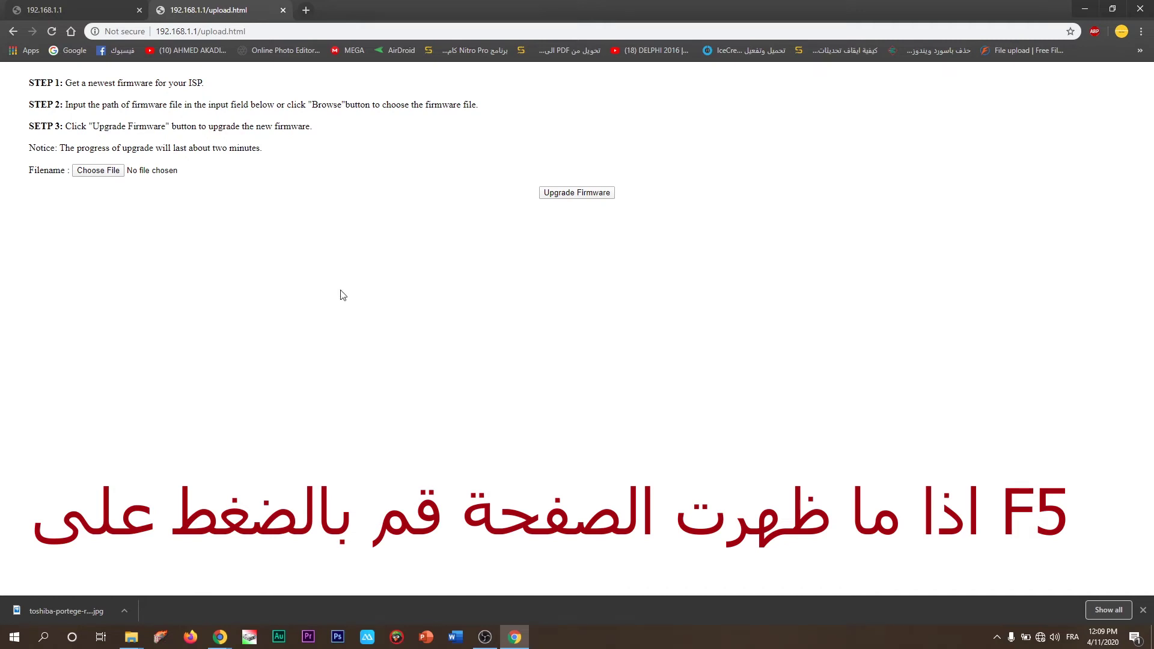
Choose the firmware file HG531V1V100R001C01B019_upgrade_main.bin and start the router's firmware upgrade.
left_click(98, 173)
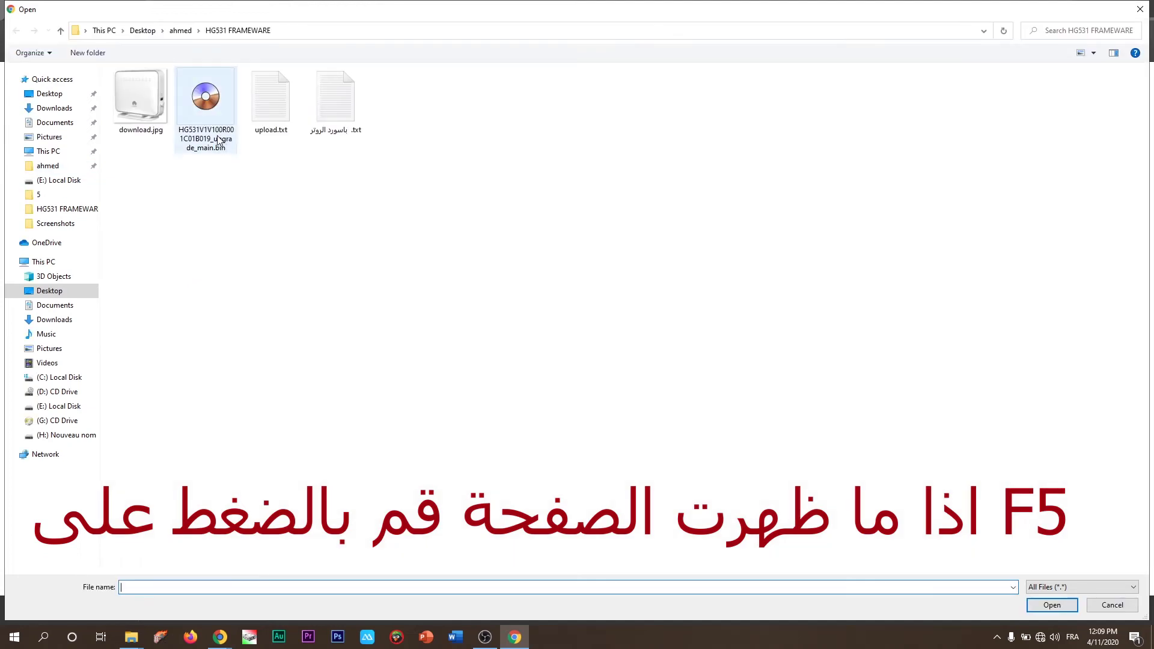
double_click(219, 140)
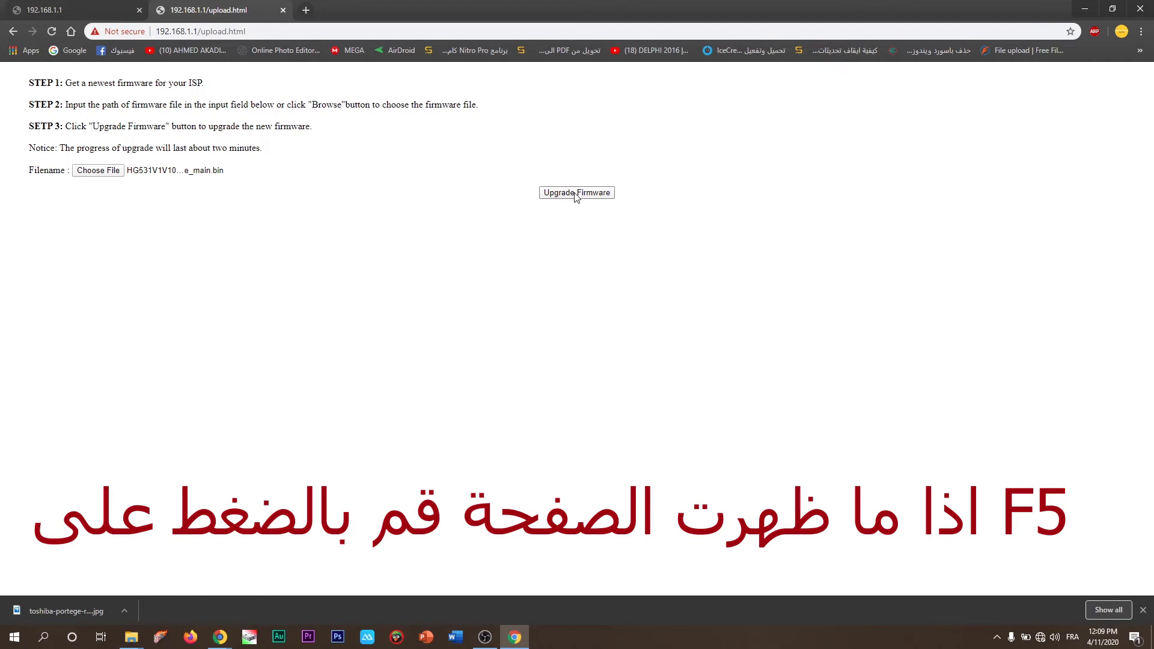
left_click(576, 194)
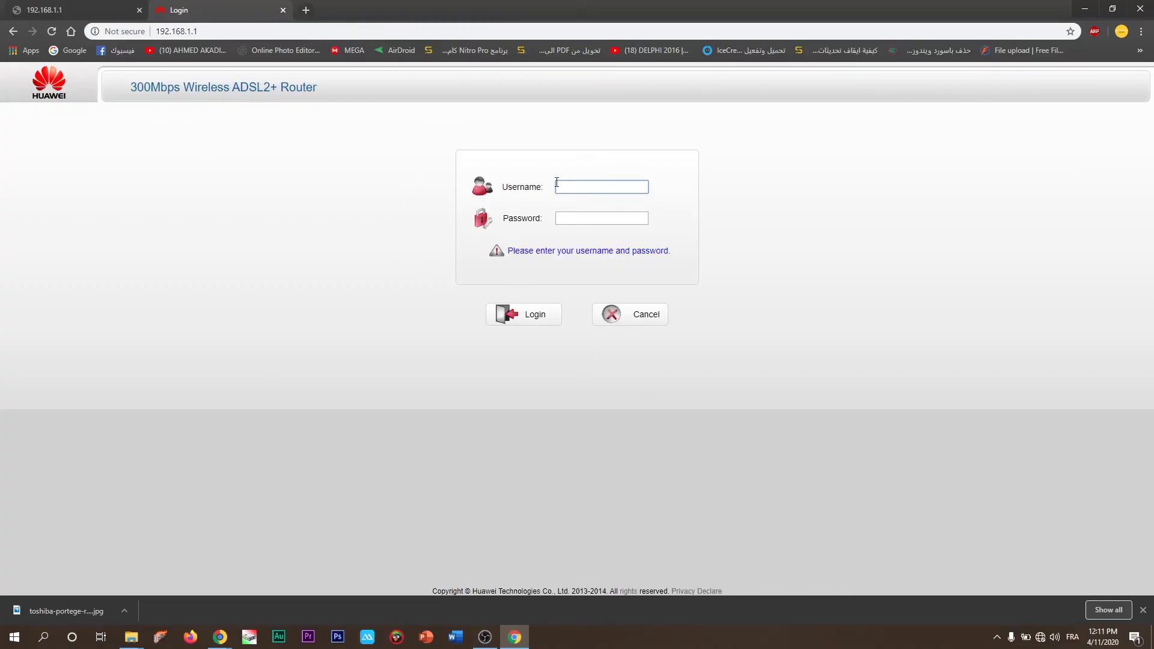
Open the password text file in the HG531 FRAMEWARE folder inside the desktop's ahmed folder and copy the router password.
left_click(1085, 8)
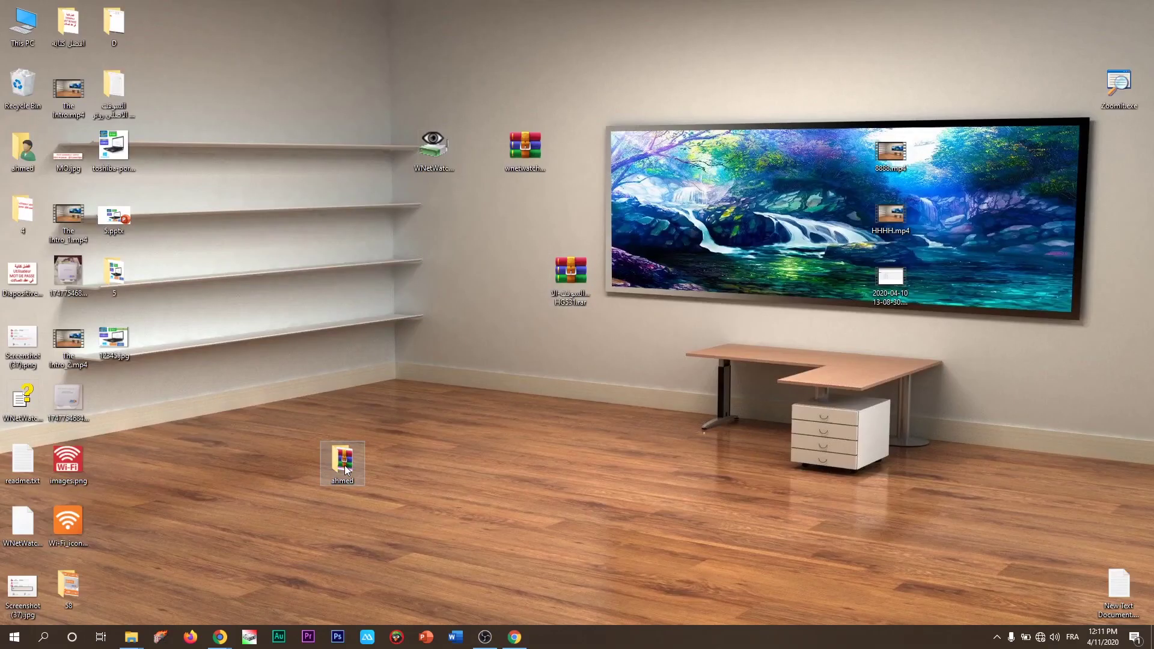
double_click(345, 465)
left_click(191, 154)
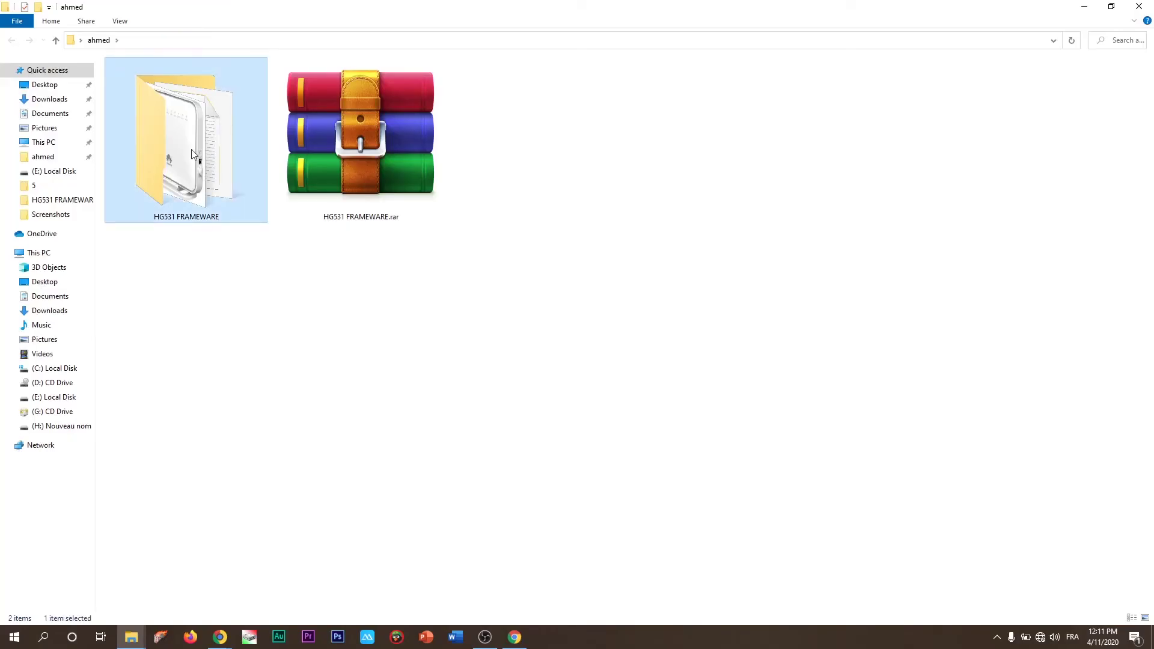
double_click(191, 154)
double_click(154, 118)
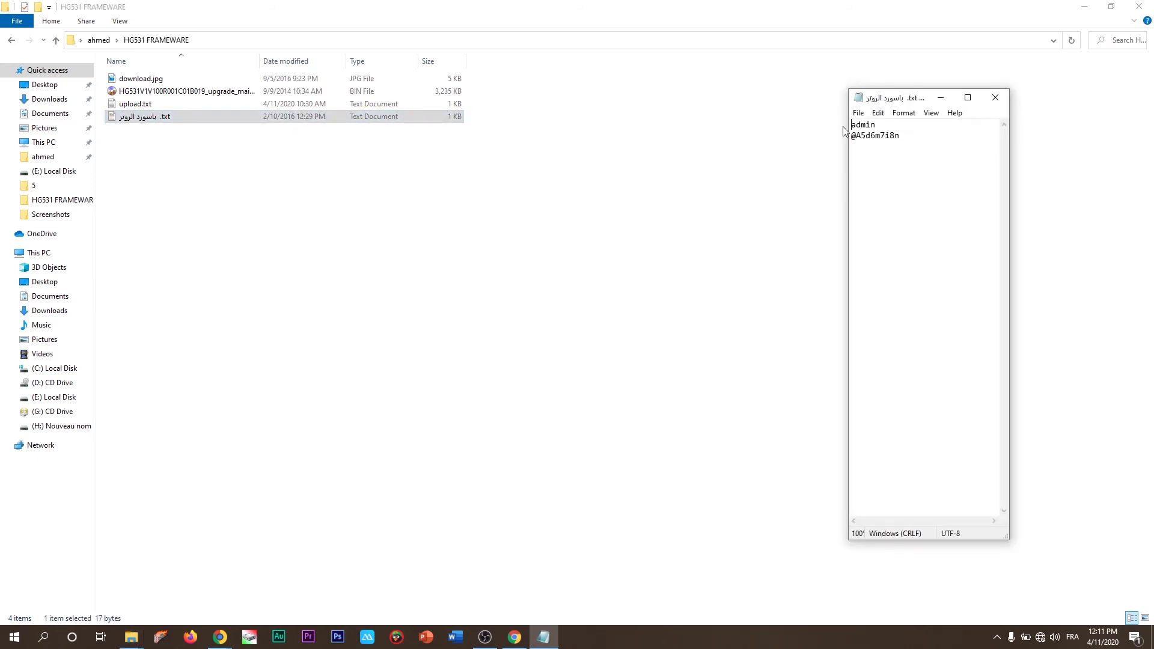
left_click_drag(902, 136, 848, 140)
right_click(869, 133)
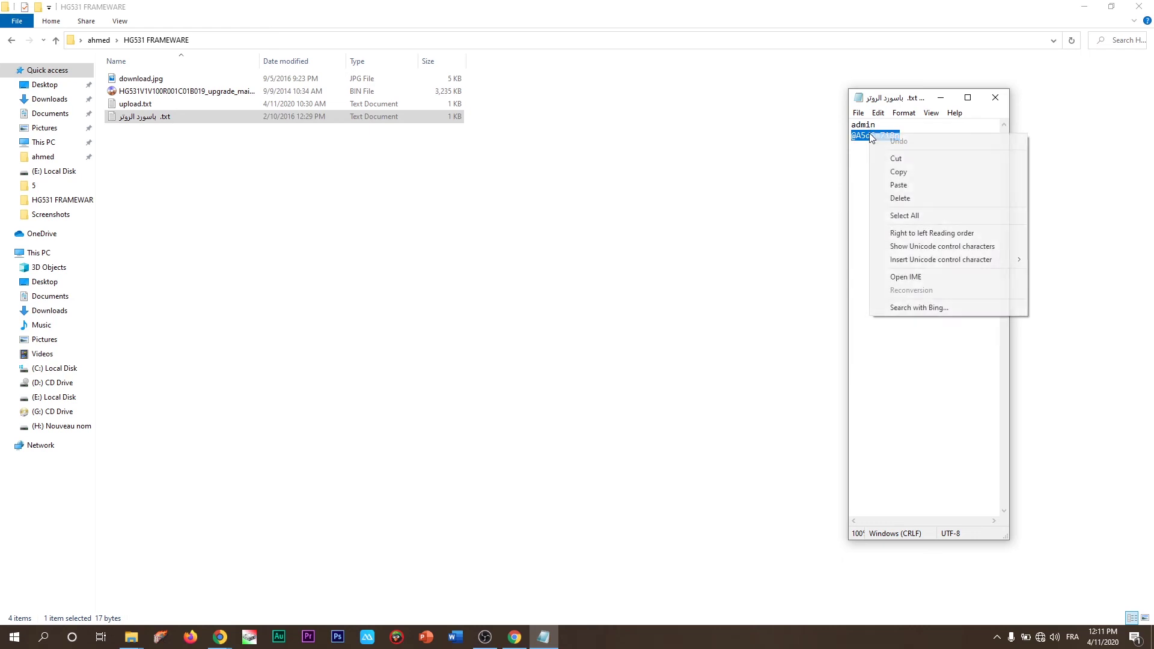
left_click(899, 172)
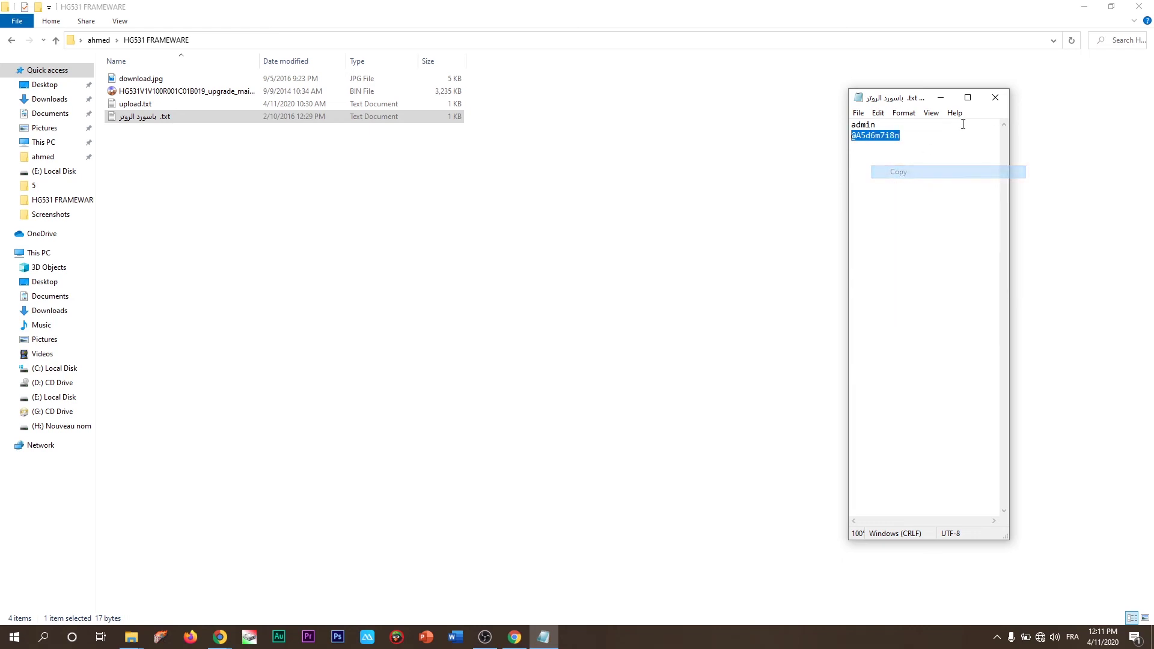
Return to Chrome, log in to the router with username admin and the copied password, and open the advanced configuration page.
left_click(1084, 7)
left_click(512, 638)
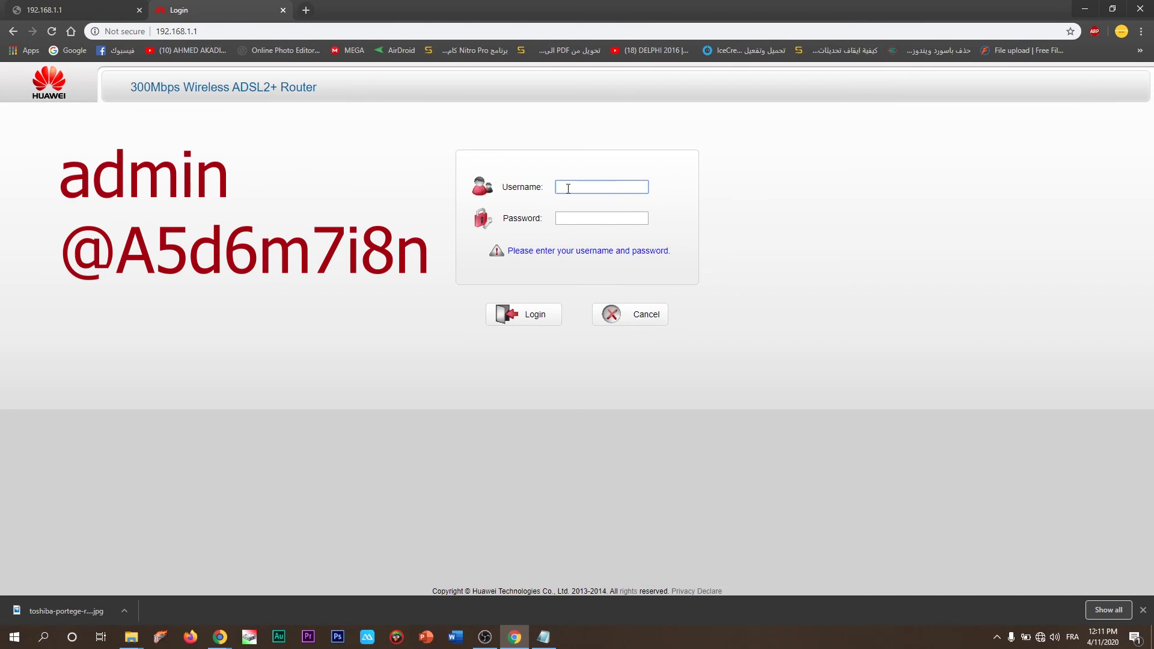
type("A")
left_click(576, 217)
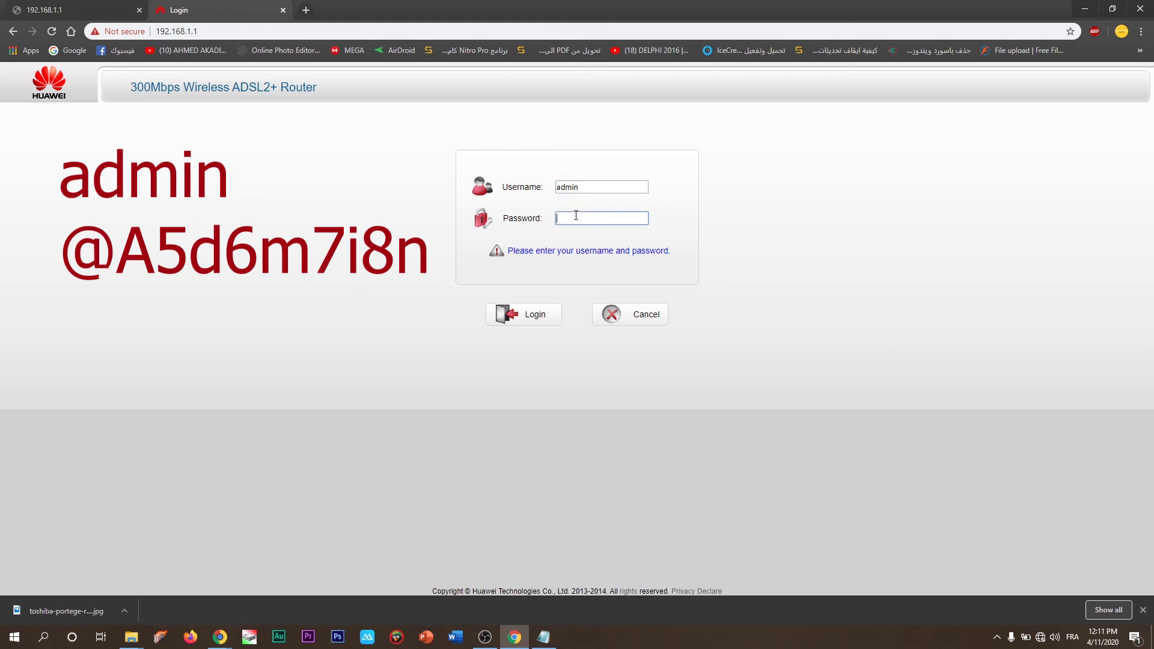
right_click(576, 216)
left_click(612, 344)
left_click(533, 319)
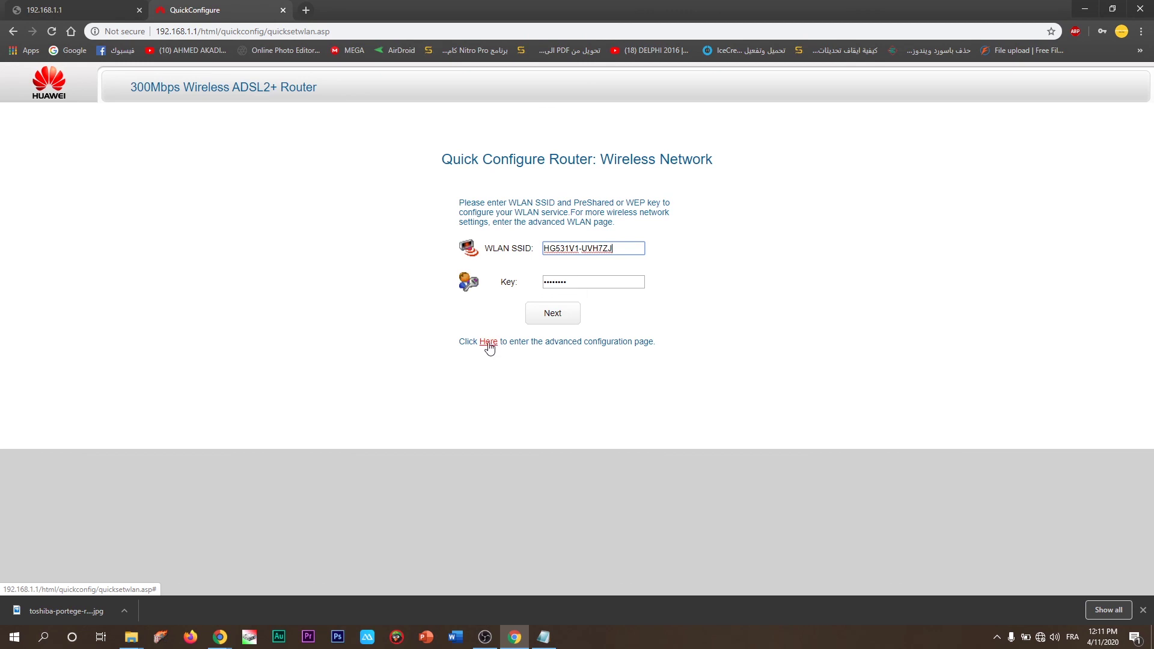
left_click(490, 345)
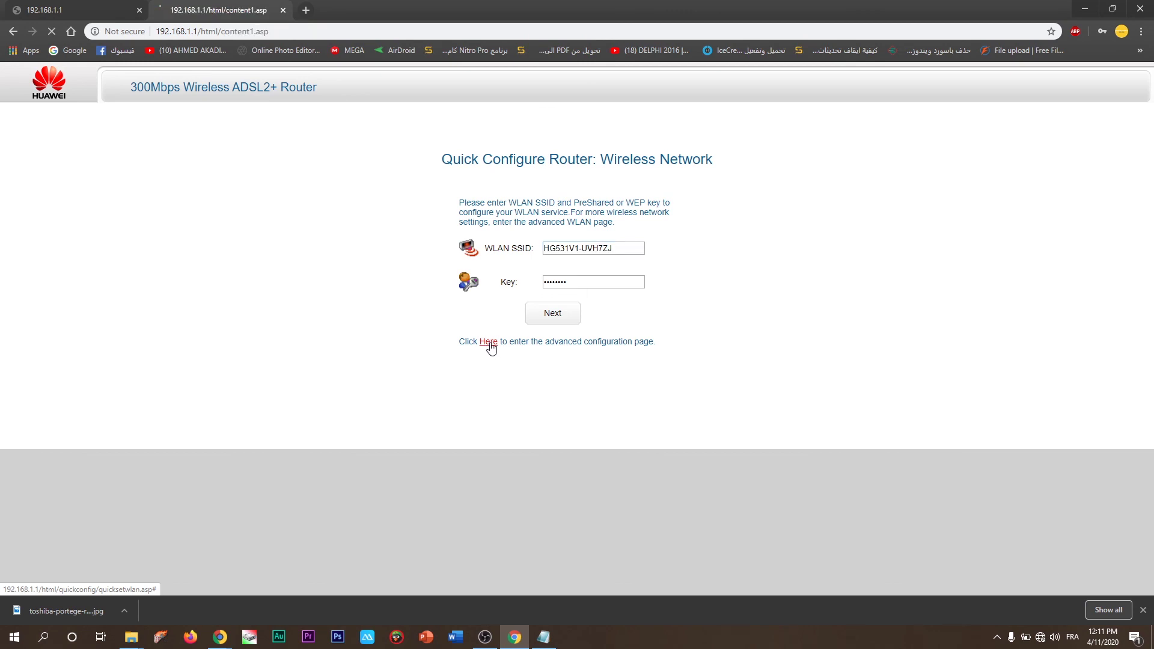